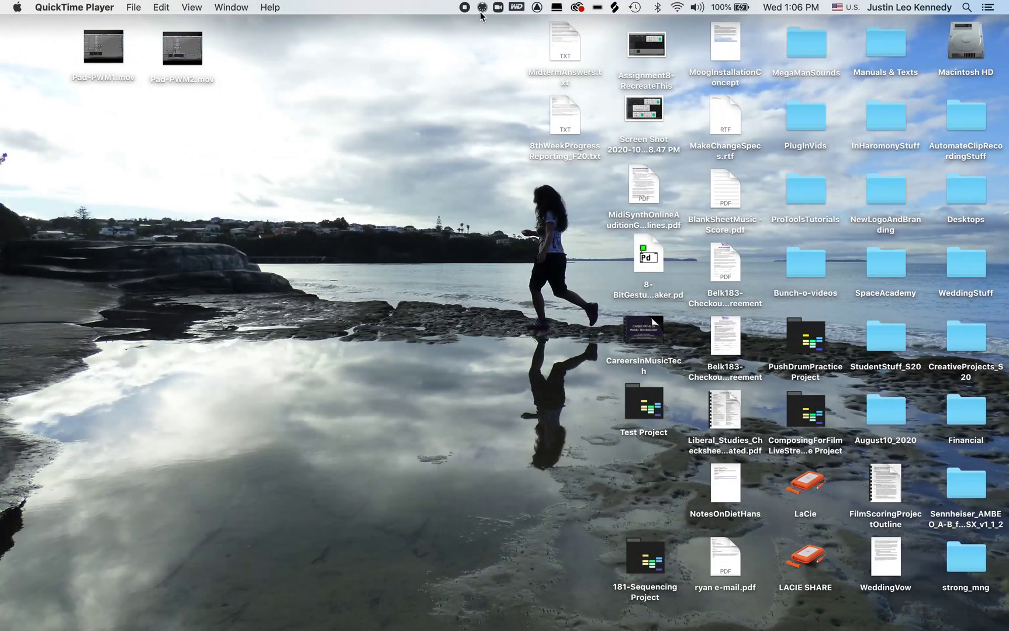
# Step: Open the MIDI Touchbar (v. 2.5) menu from its menu-bar icon
pyautogui.click(482, 8)
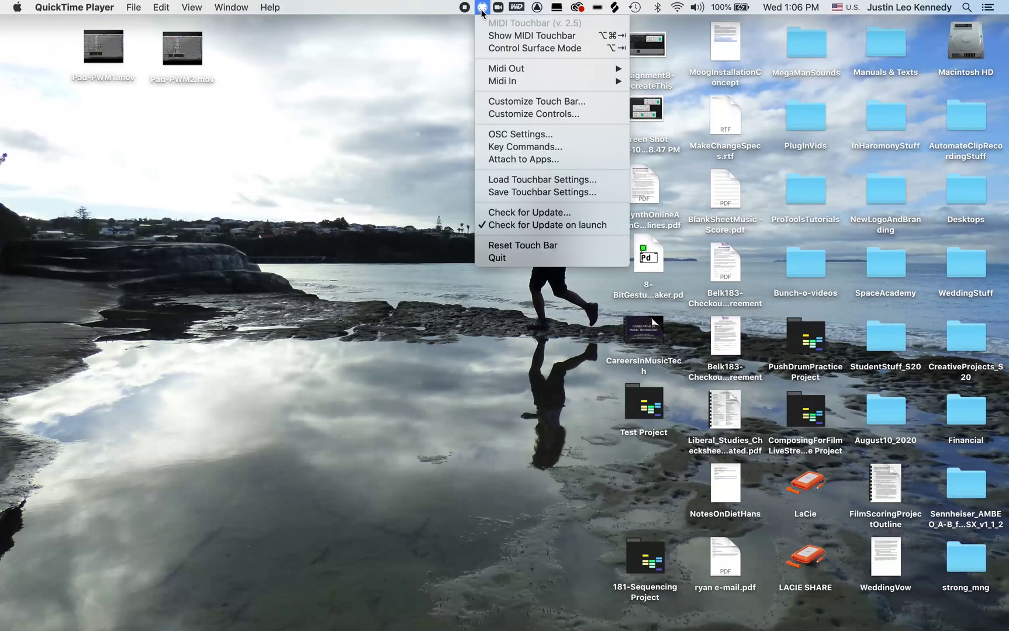
# Step: Choose Show MIDI Touchbar, then Customize Touch Bar... from the MIDI Touchbar menu
pyautogui.click(508, 36)
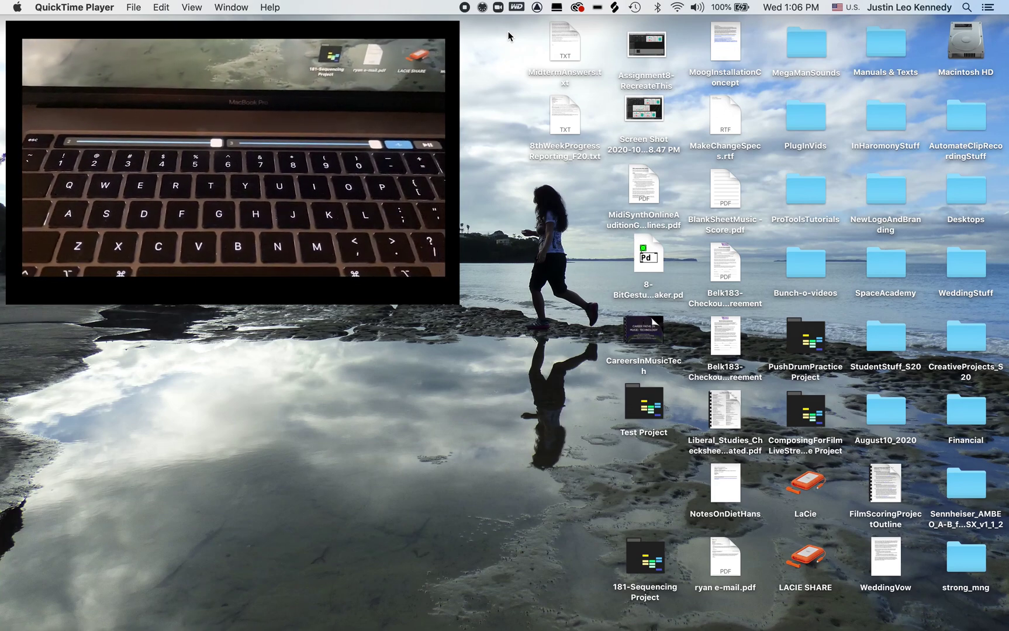
pyautogui.click(483, 8)
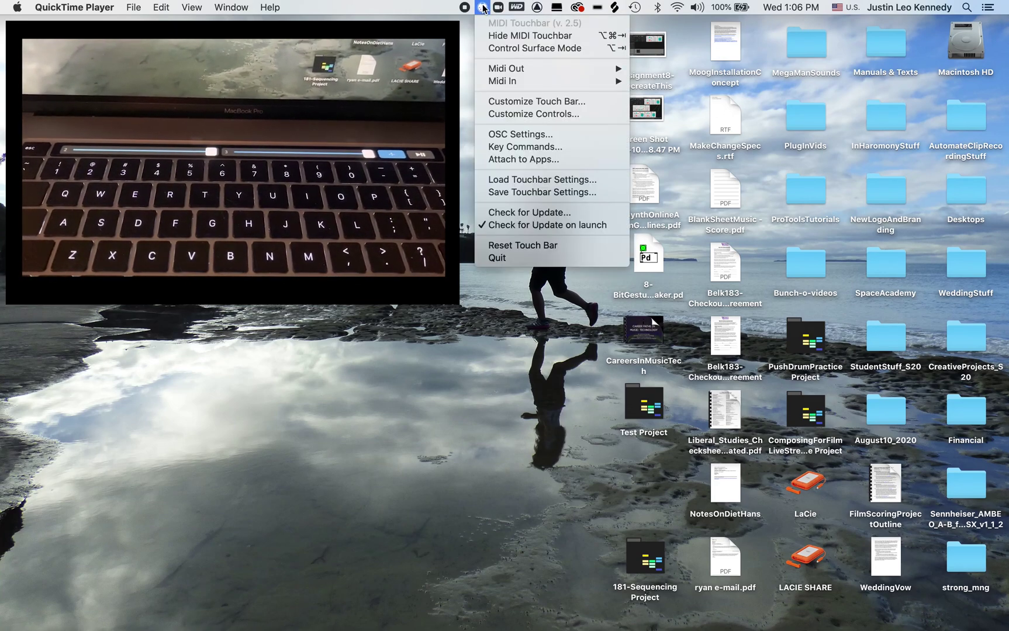
pyautogui.click(549, 105)
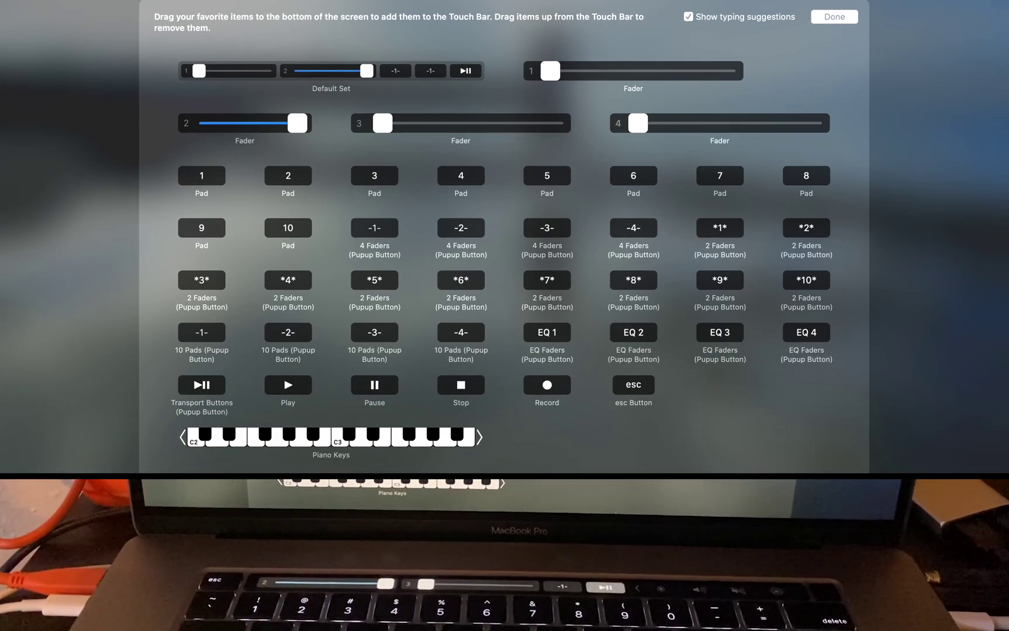
# Step: Replace the play/pause and -1- buttons on the Touch Bar with Fader 1 and Fader 4
pyautogui.moveTo(666, 470); pyautogui.dragTo(708, 419)
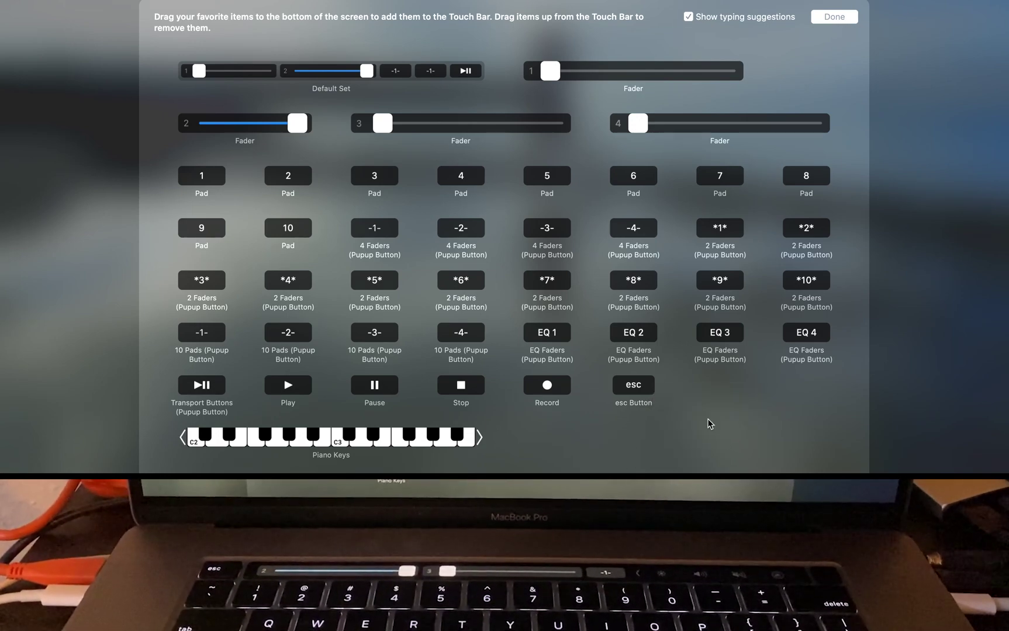
pyautogui.moveTo(606, 472); pyautogui.dragTo(672, 426)
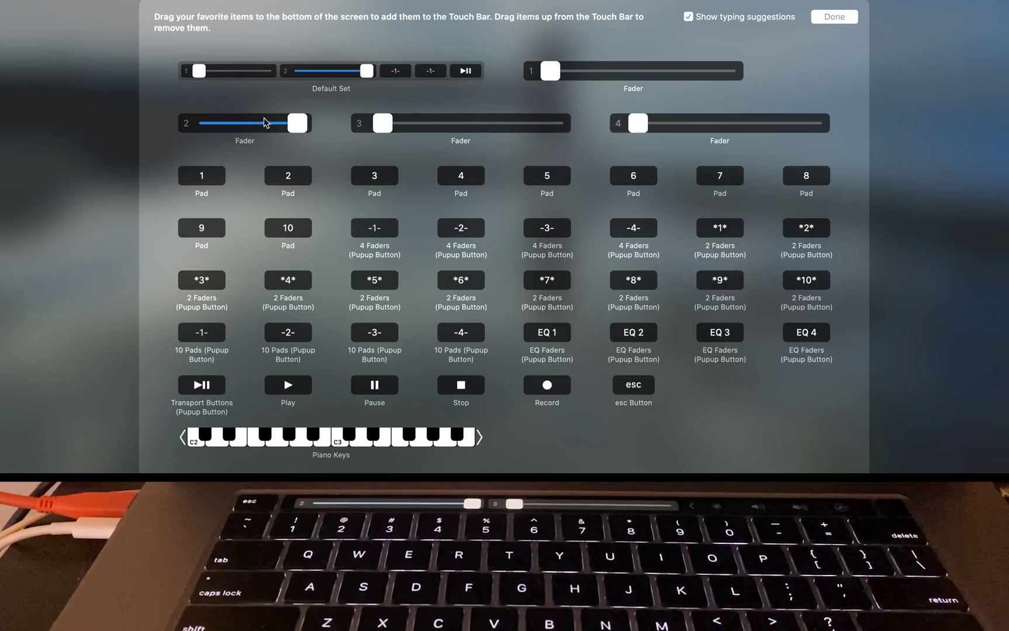
pyautogui.moveTo(576, 76); pyautogui.dragTo(231, 470)
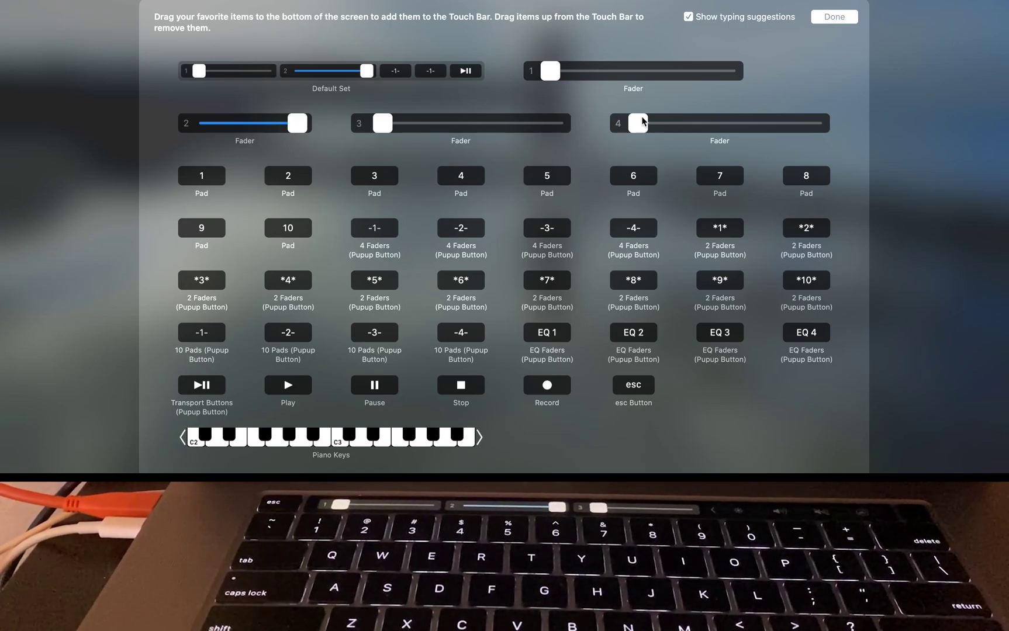
pyautogui.moveTo(638, 123); pyautogui.dragTo(539, 473)
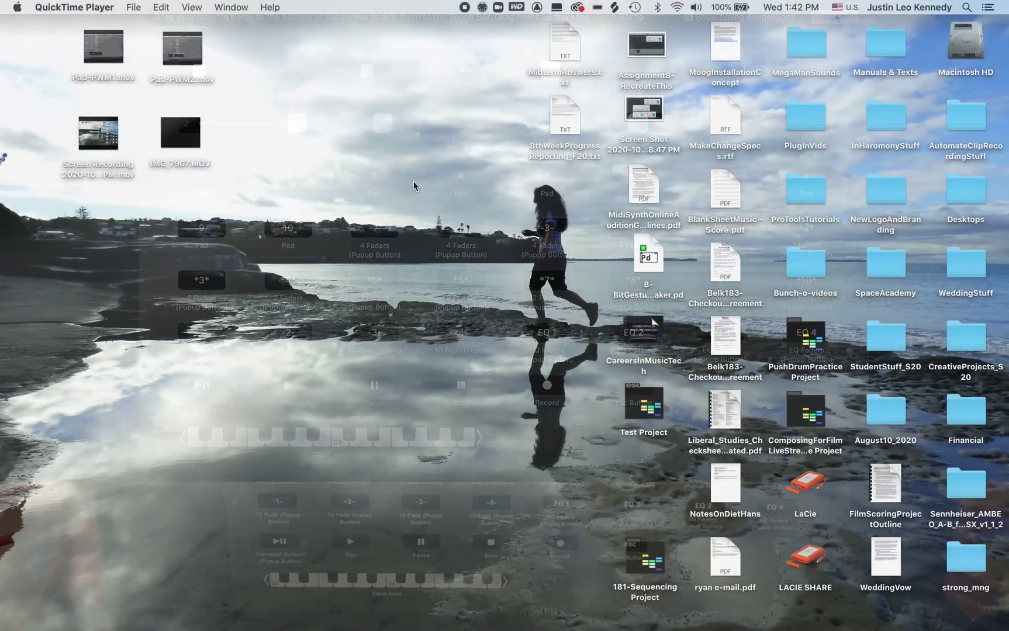
# Step: In Customize Controls, assign fader 1 to CC 11 and fader 2 to CC 1
pyautogui.click(482, 7)
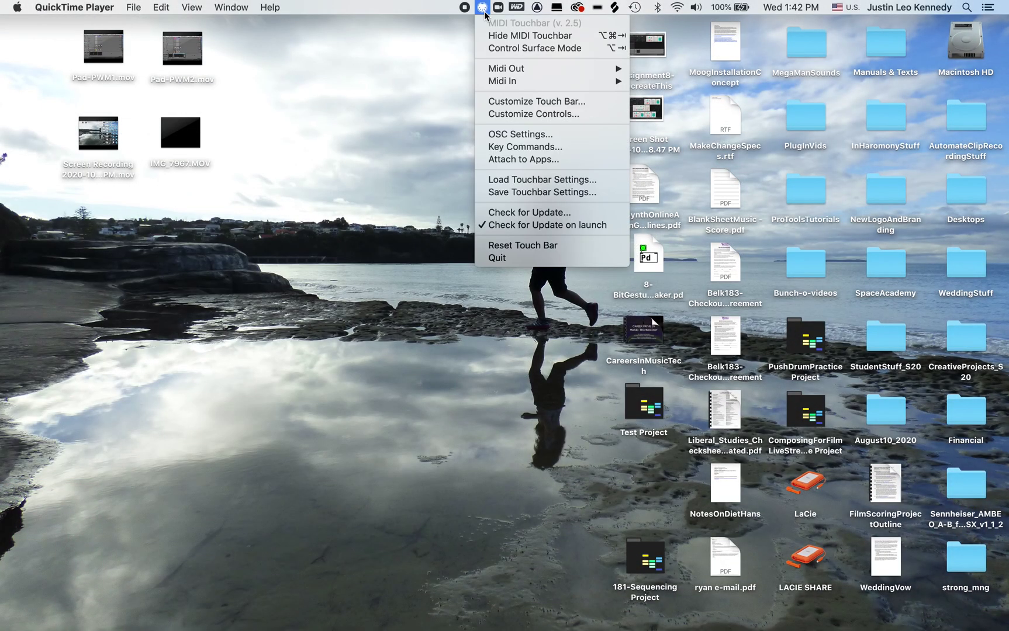
pyautogui.click(566, 118)
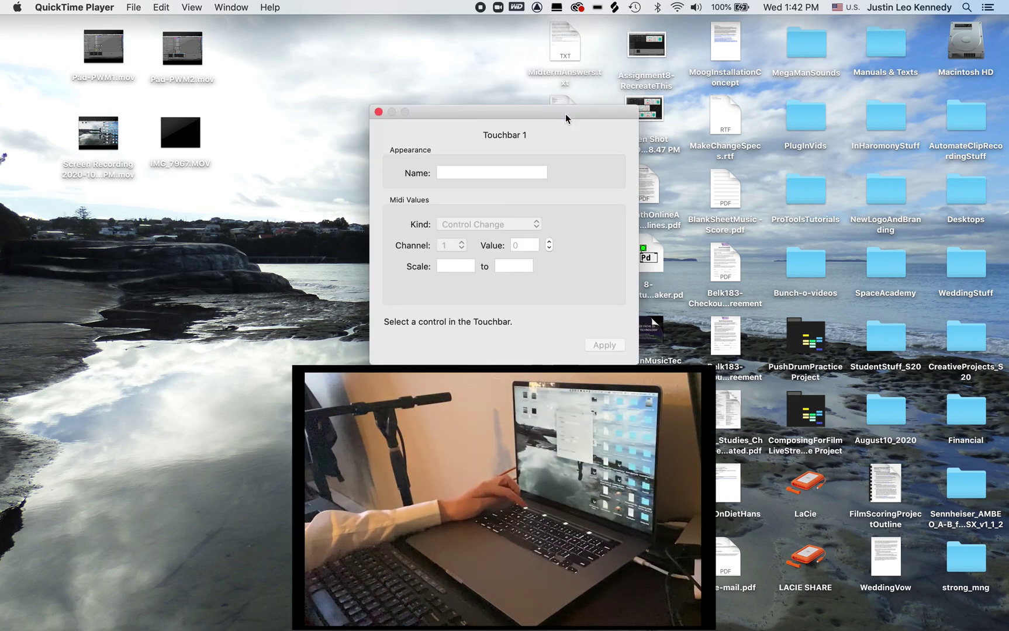
pyautogui.click(534, 245)
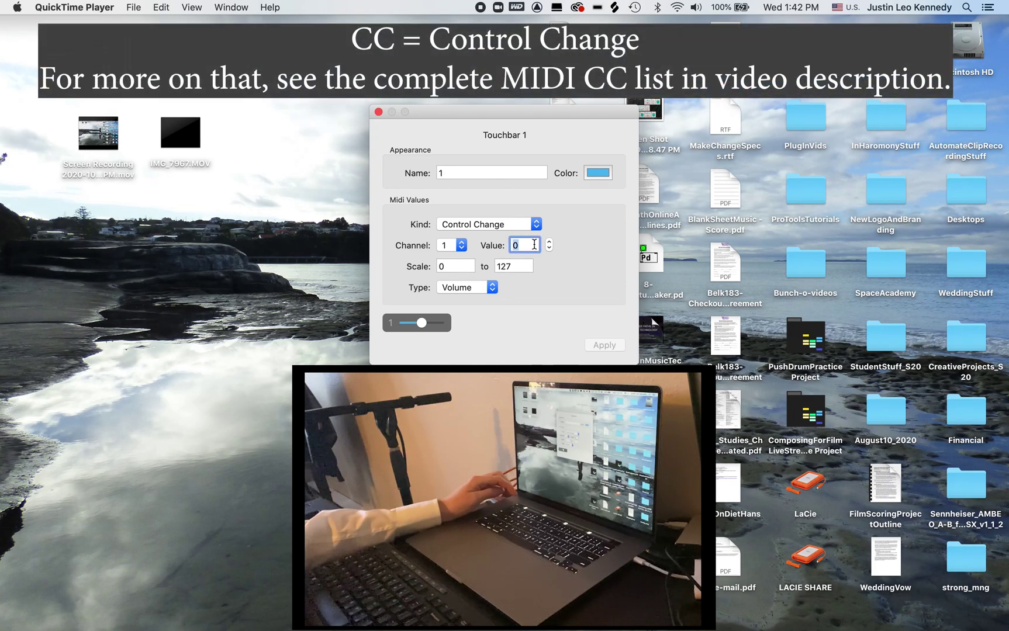
pyautogui.write('11')
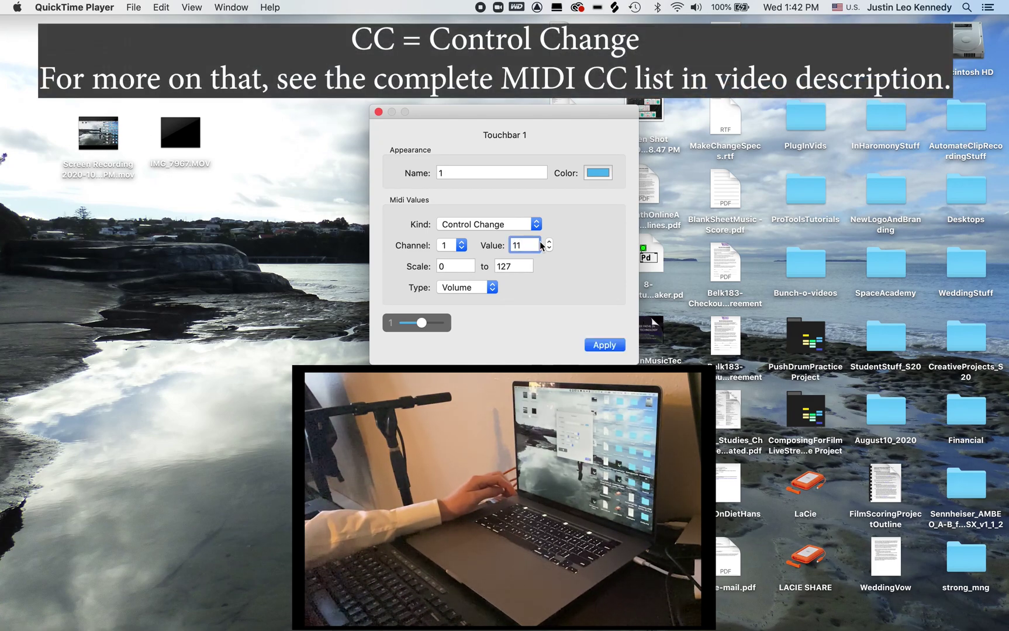
pyautogui.click(618, 349)
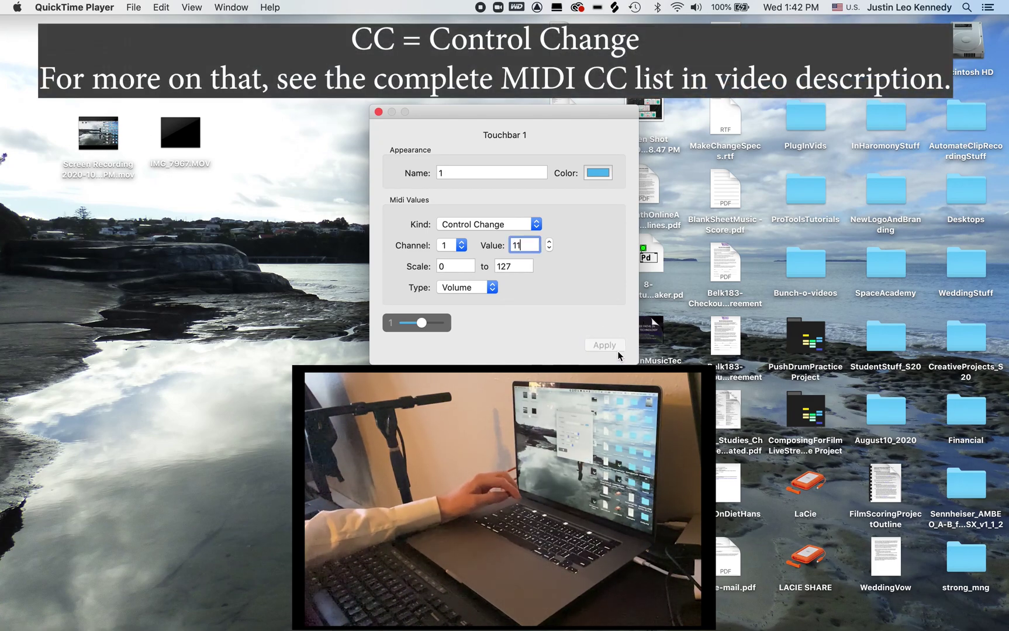
pyautogui.click(527, 244)
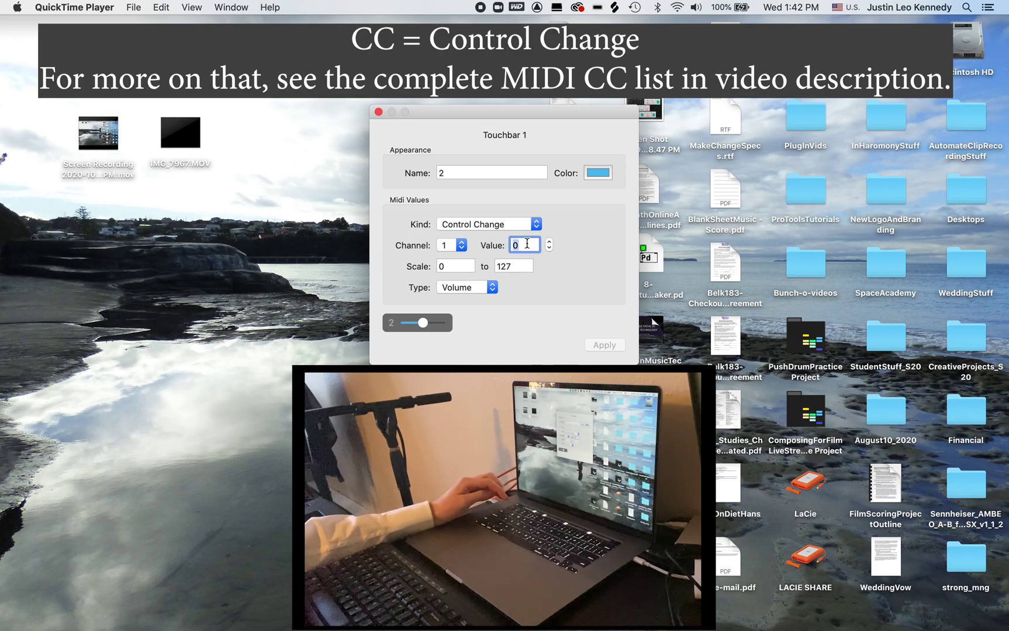
pyautogui.write('1')
pyautogui.press('Return')
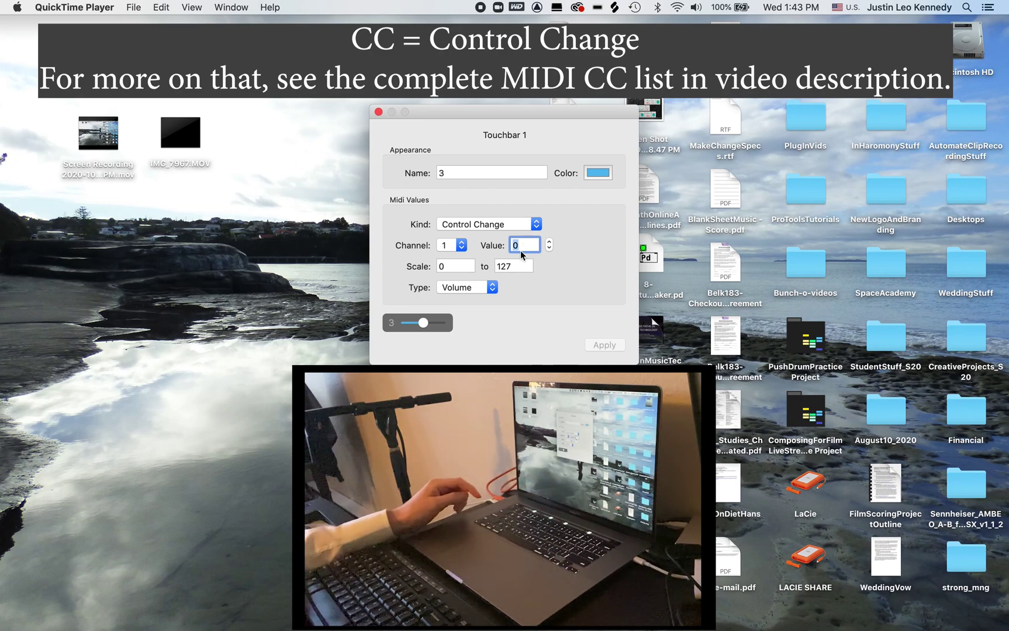
# Step: Assign fader 3 to CC 19 and fader 4 to CC 7, then close the Touchbar 1 settings
pyautogui.write('19')
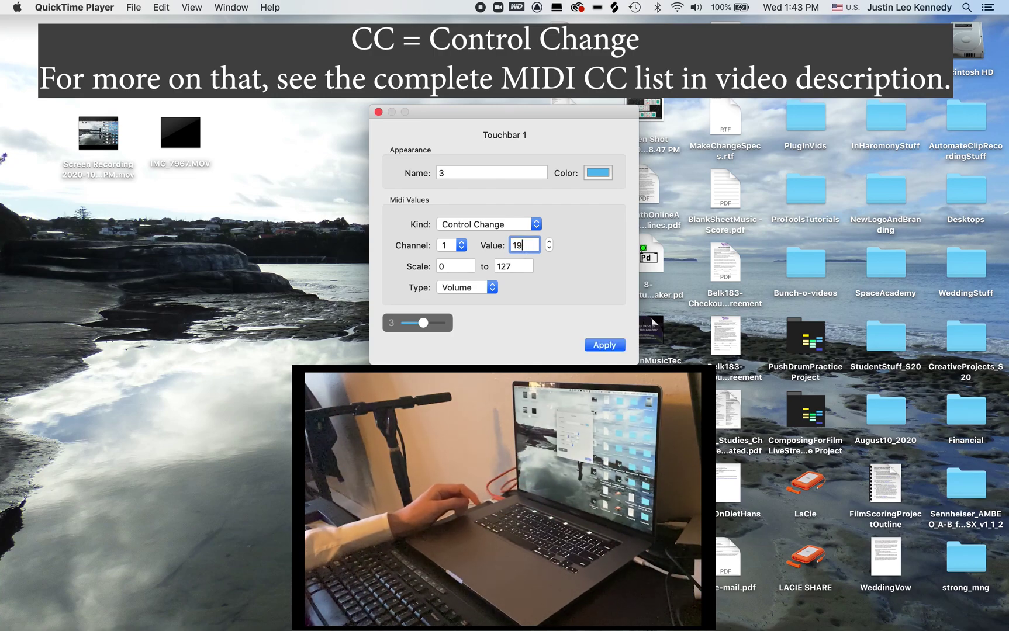
pyautogui.click(597, 346)
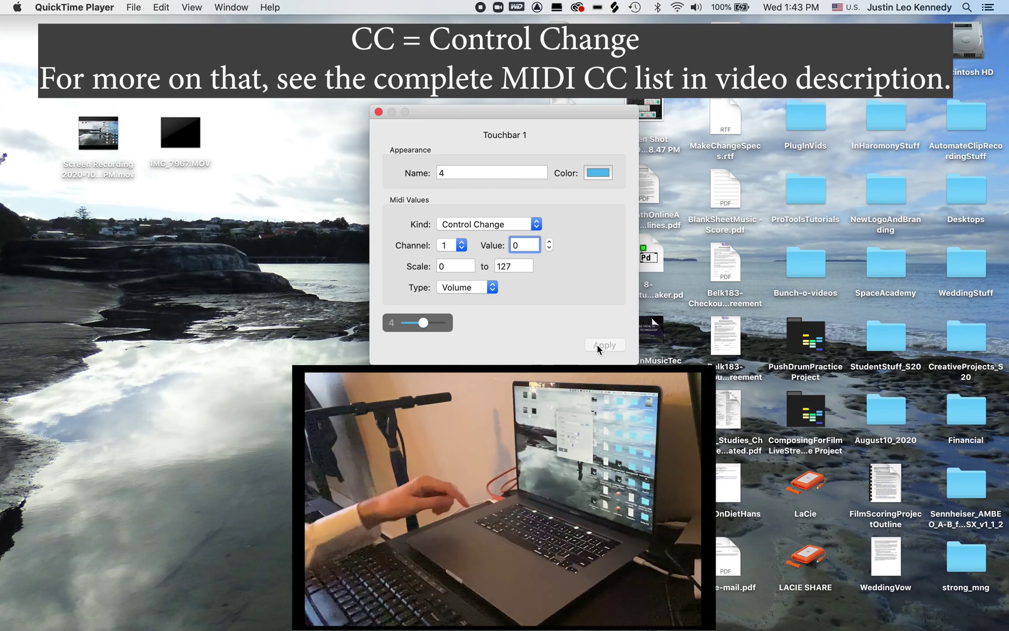
pyautogui.doubleClick(527, 246)
pyautogui.write('7')
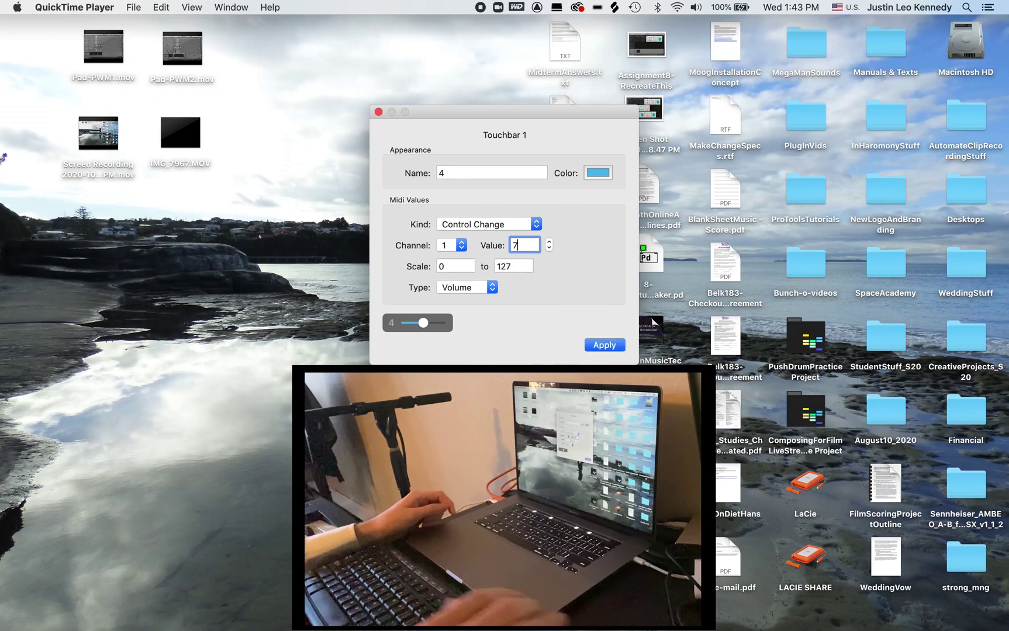
pyautogui.click(611, 347)
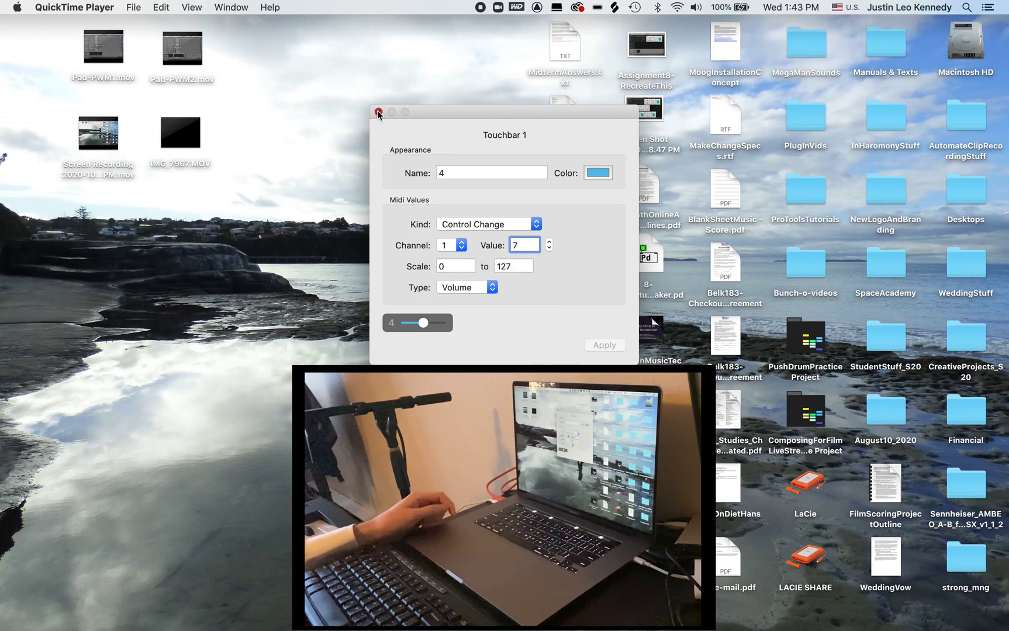
pyautogui.click(378, 112)
# Step: Restore the Logic project, hide the Library, and open the BBC Symphony Orchestra strings plugin
pyautogui.moveTo(845, 623)
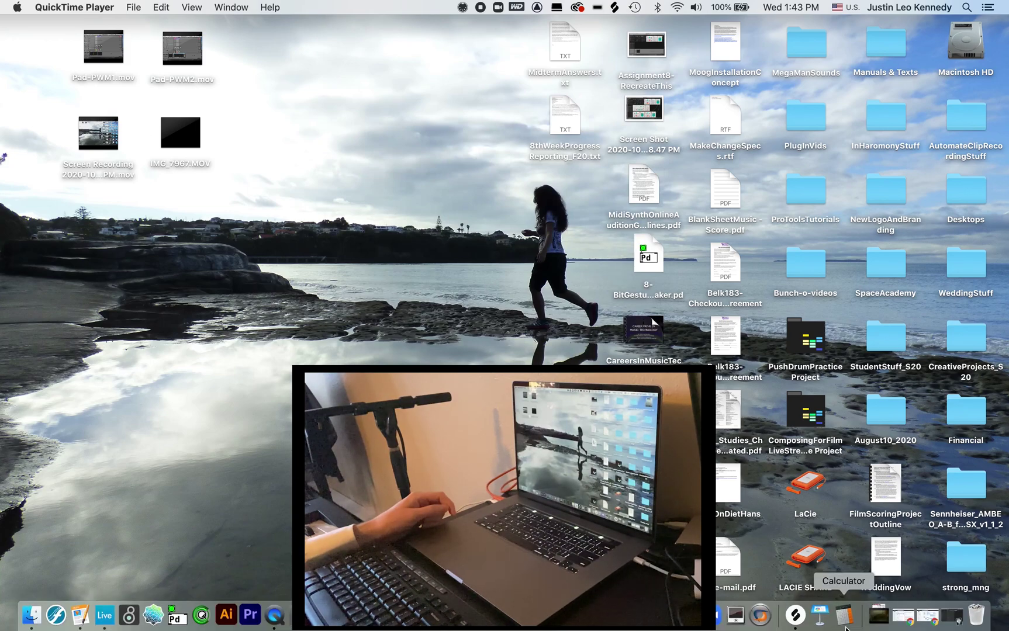
pyautogui.click(961, 623)
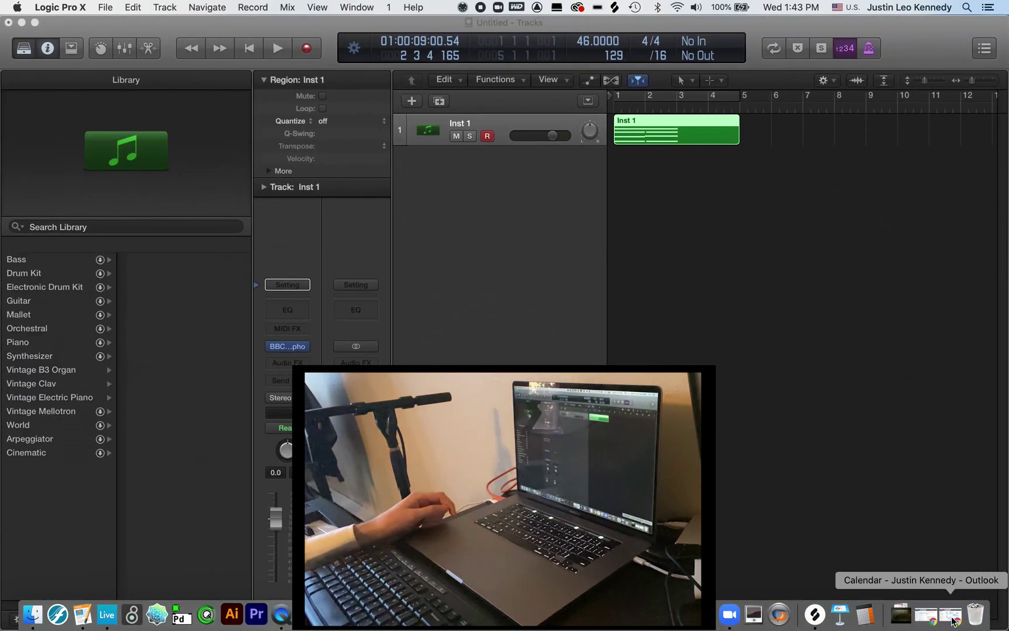
pyautogui.click(17, 54)
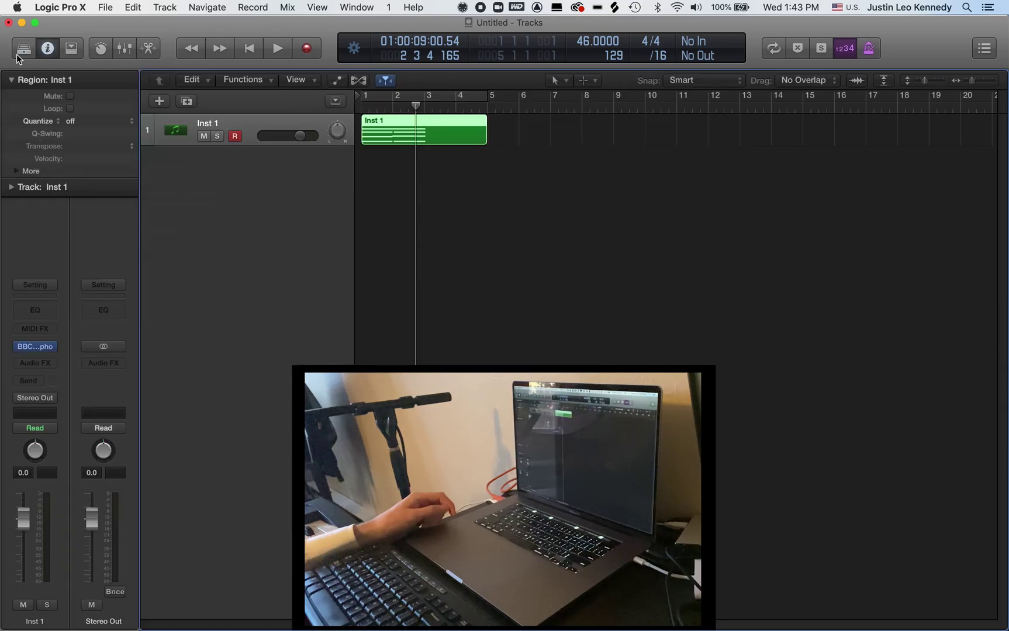
pyautogui.click(36, 348)
pyautogui.moveTo(451, 45); pyautogui.dragTo(470, 37)
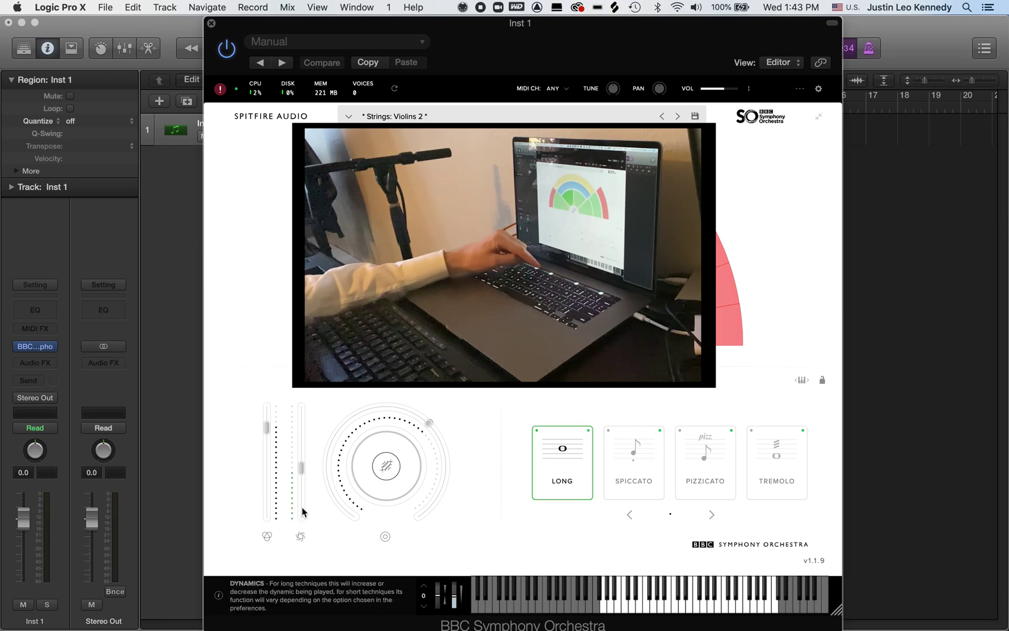
# Step: Lower the violins' reverb from 65% to 61% and turn down the VOL slider
pyautogui.moveTo(302, 511)
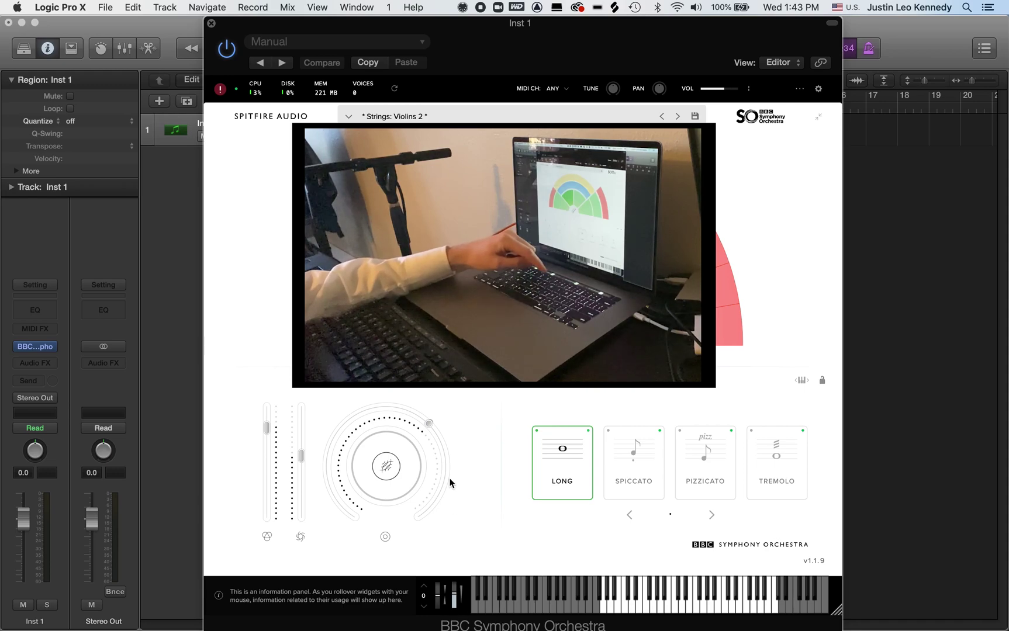
pyautogui.moveTo(433, 428)
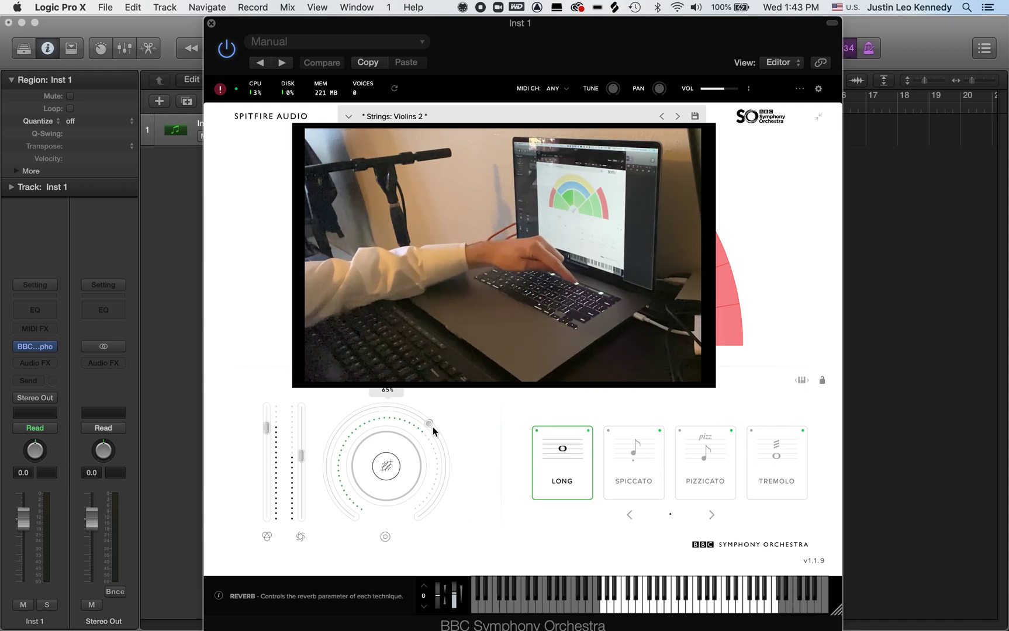
pyautogui.moveTo(432, 427); pyautogui.dragTo(450, 433)
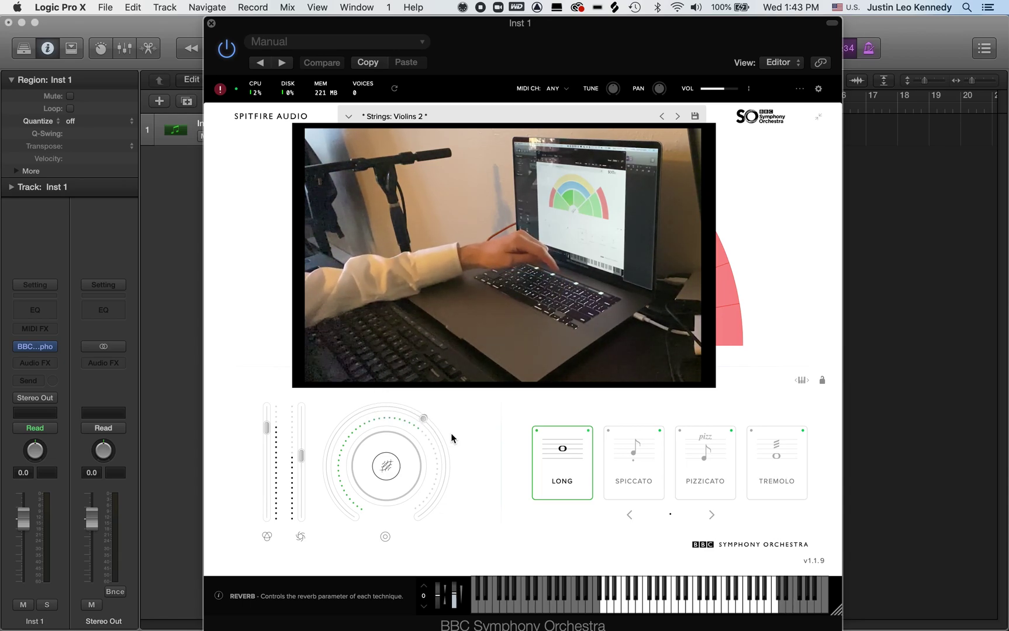
pyautogui.moveTo(710, 89)
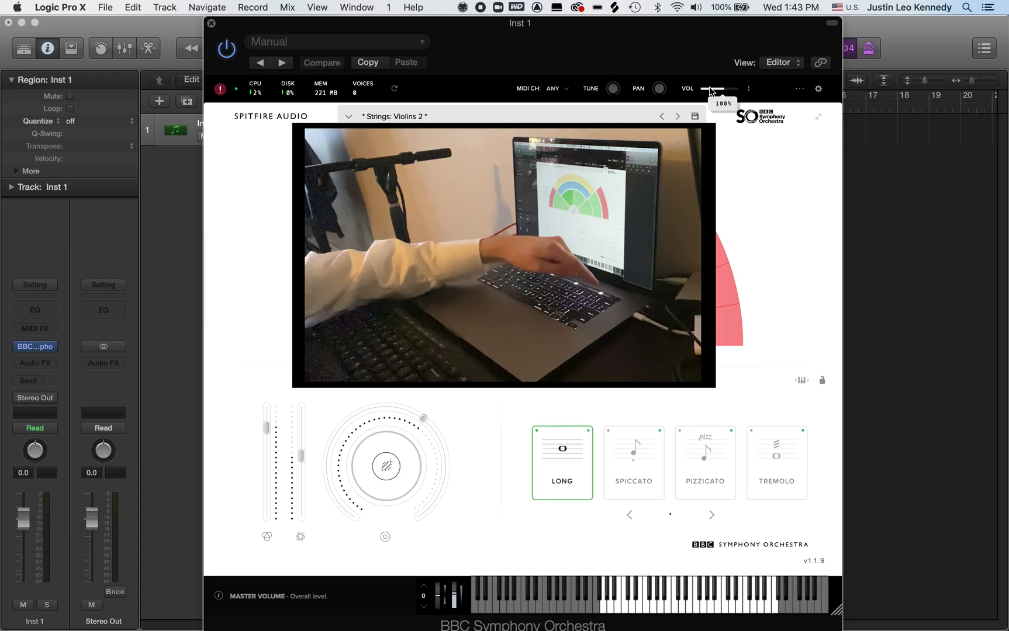
pyautogui.scroll(-6, 710, 89)
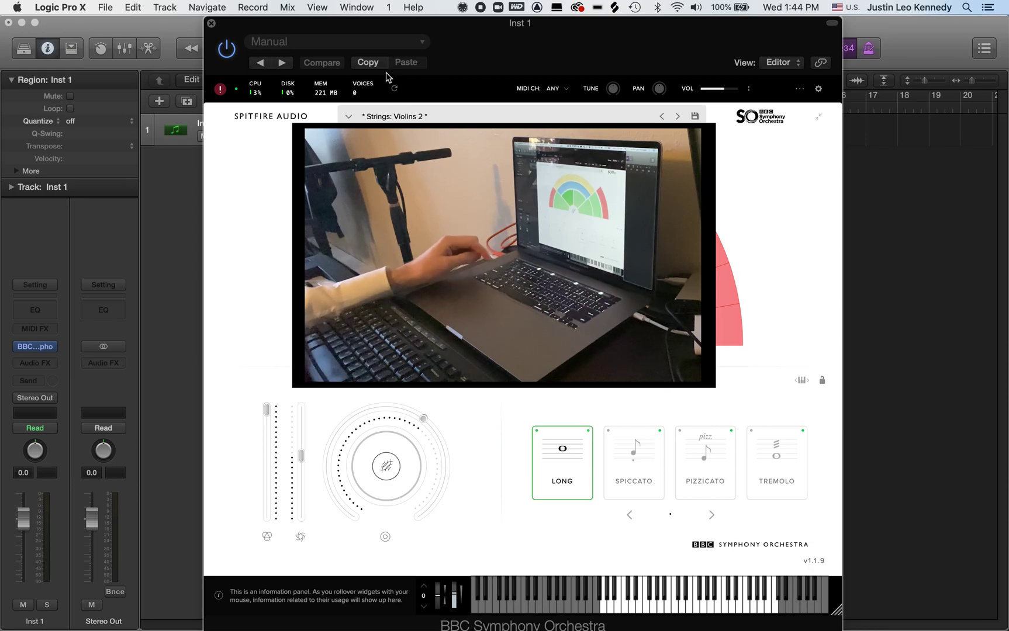
# Step: Close the plugin, set Overlap/Merge Selected Regions recording, and record a pass from bar 1 to 5
pyautogui.click(211, 23)
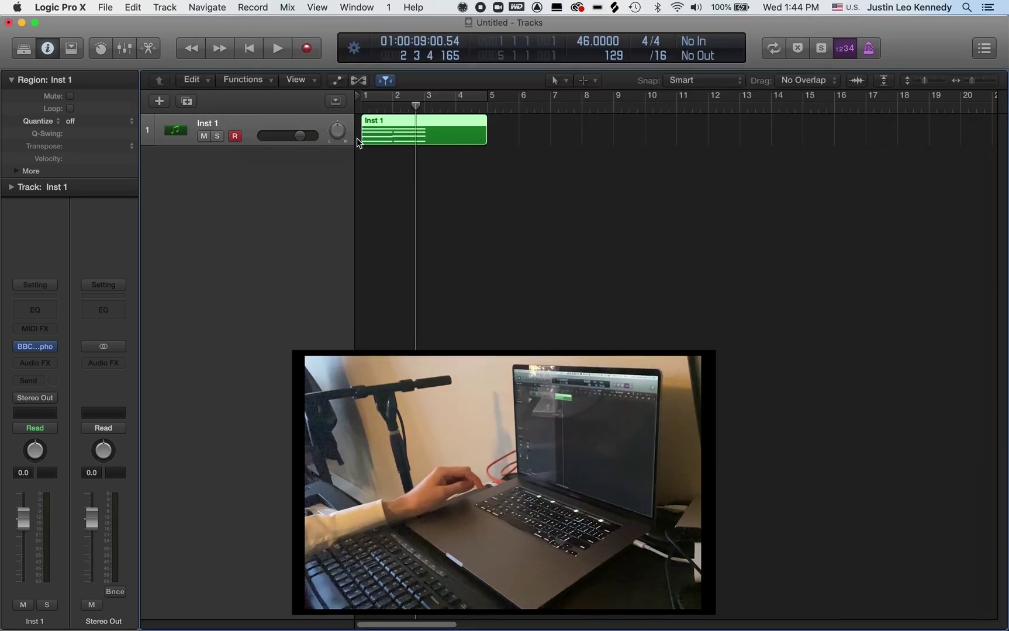
pyautogui.click(253, 48)
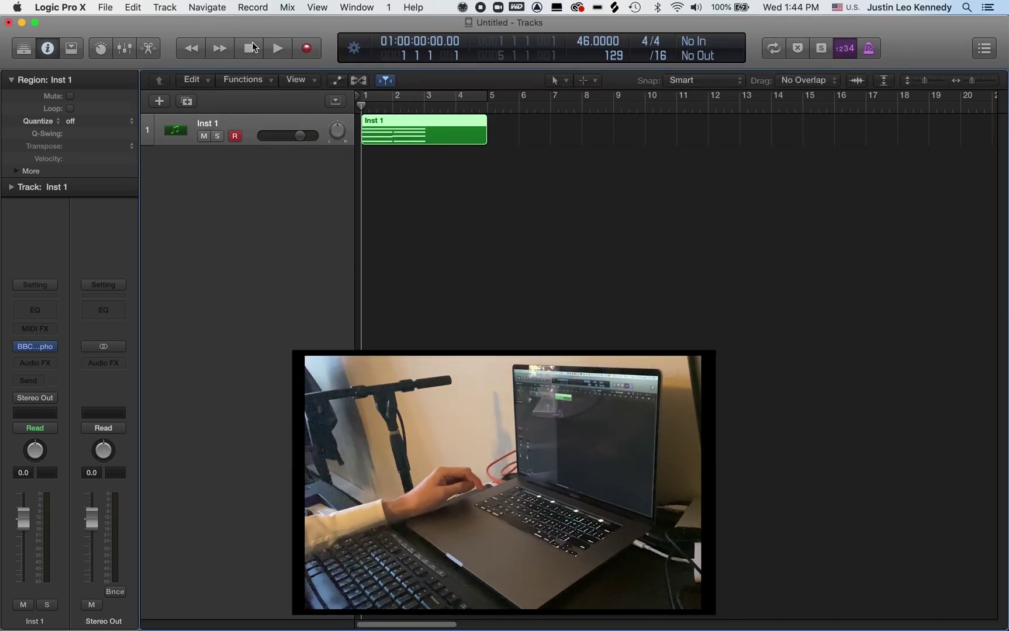
pyautogui.click(249, 8)
pyautogui.moveTo(353, 128)
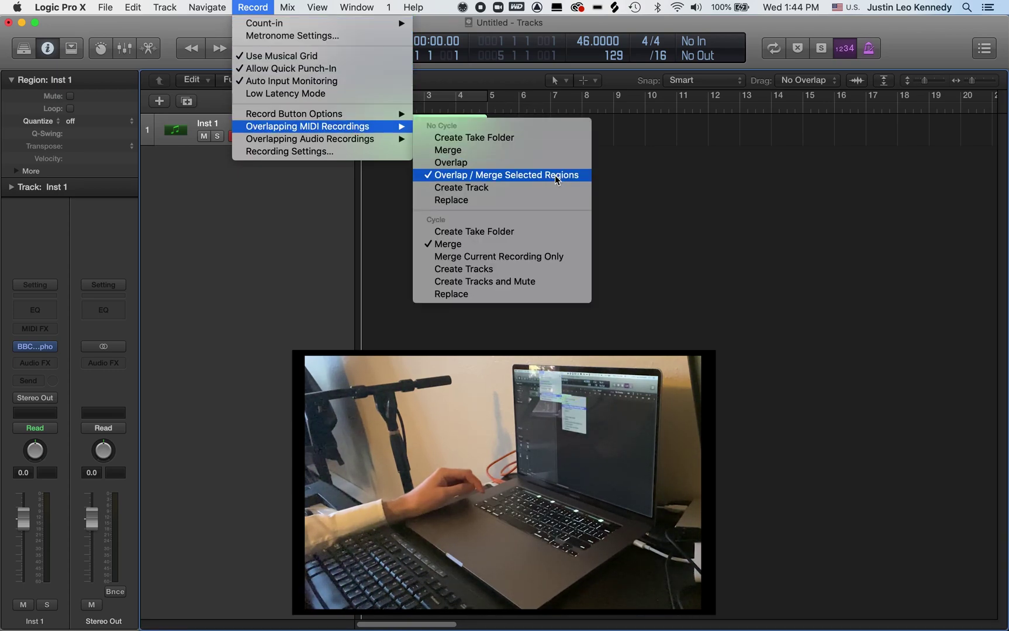
pyautogui.click(729, 228)
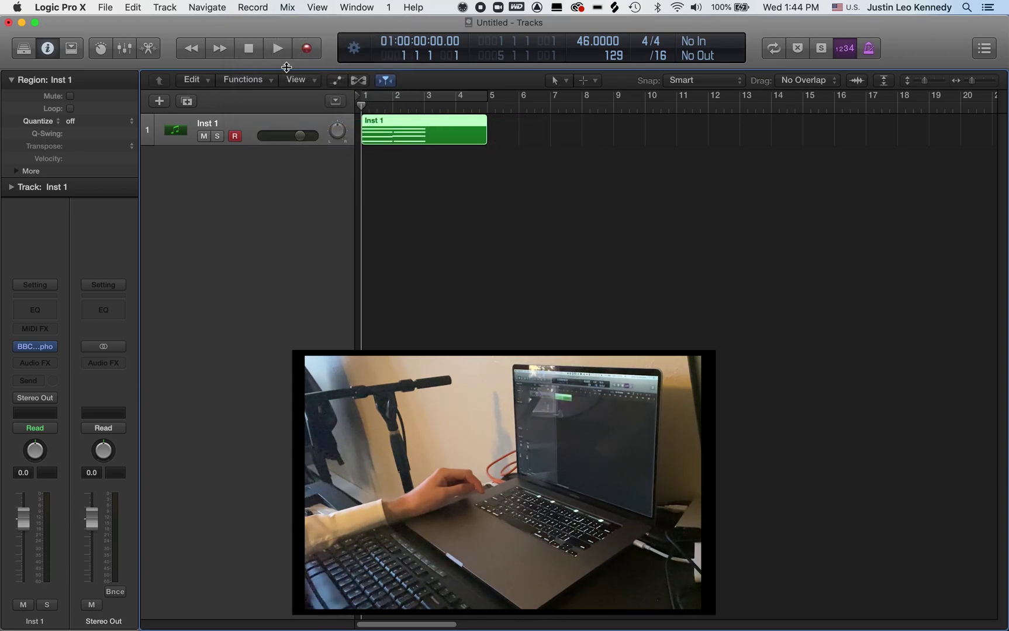
pyautogui.click(309, 48)
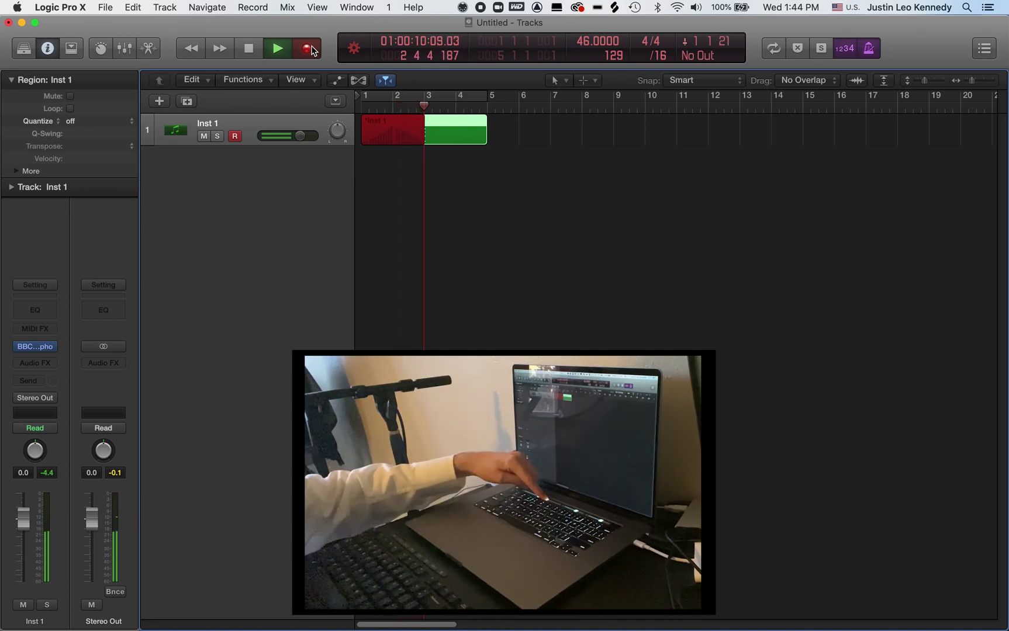
pyautogui.press('space')
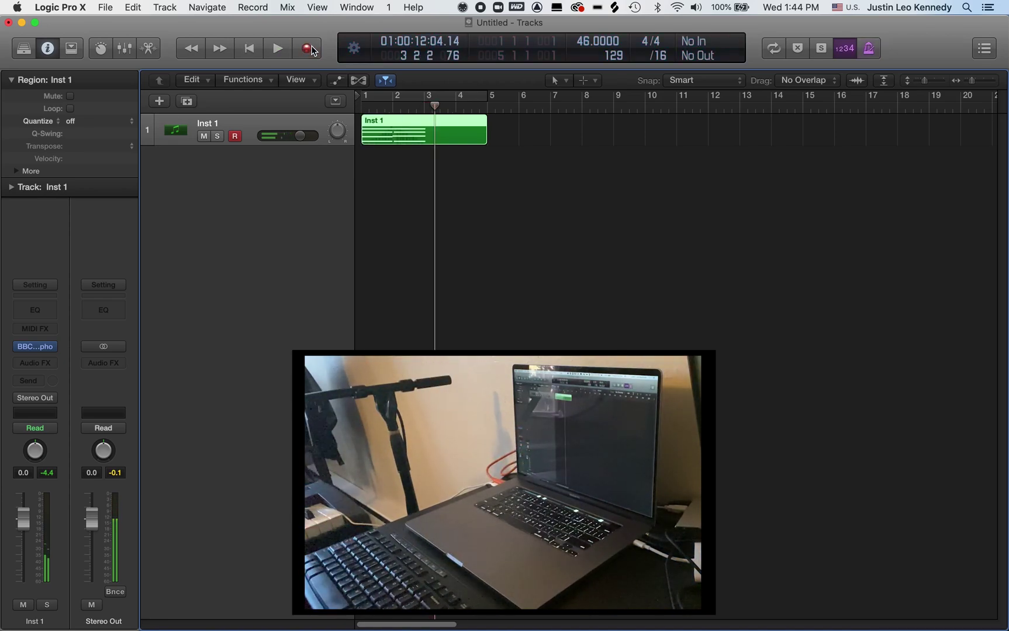
# Step: Open the Inst 1 region in an enlarged Piano Roll and display its Modulation curve
pyautogui.doubleClick(412, 133)
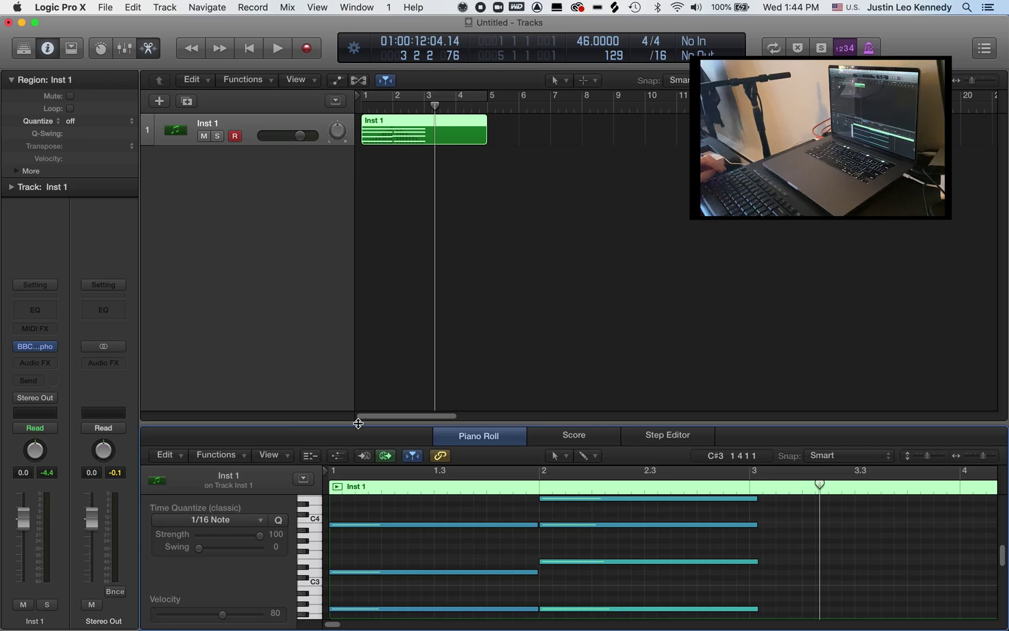
pyautogui.moveTo(358, 417); pyautogui.dragTo(347, 245)
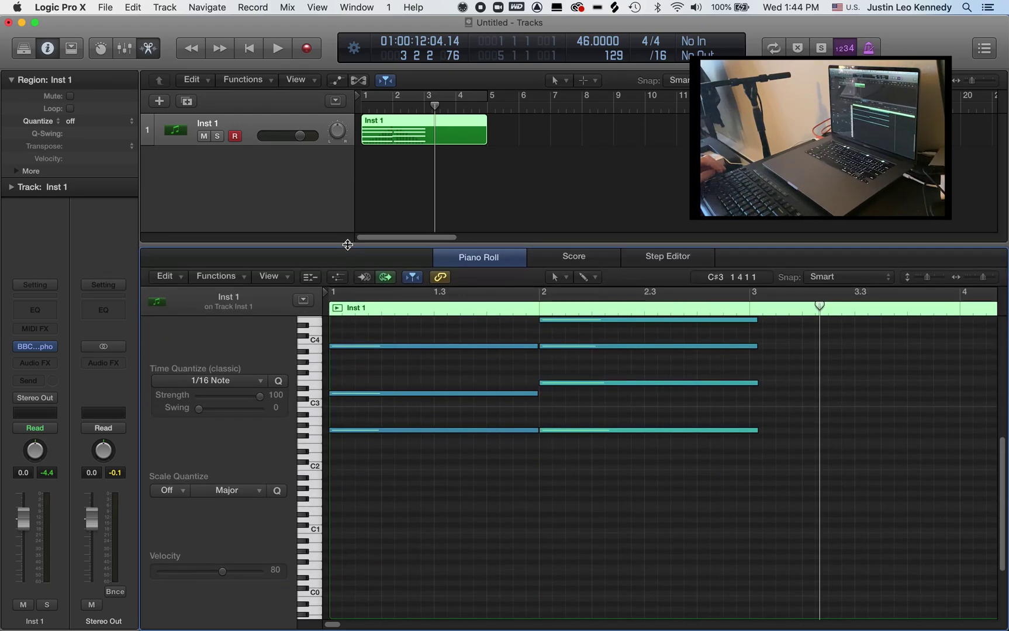
pyautogui.scroll(4, 394, 361)
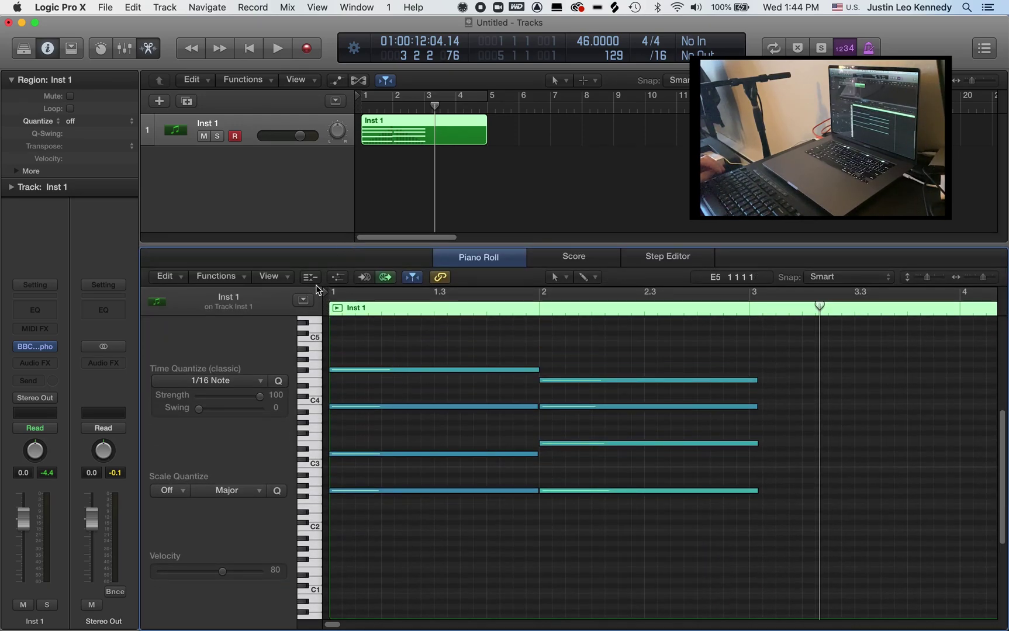
pyautogui.click(338, 278)
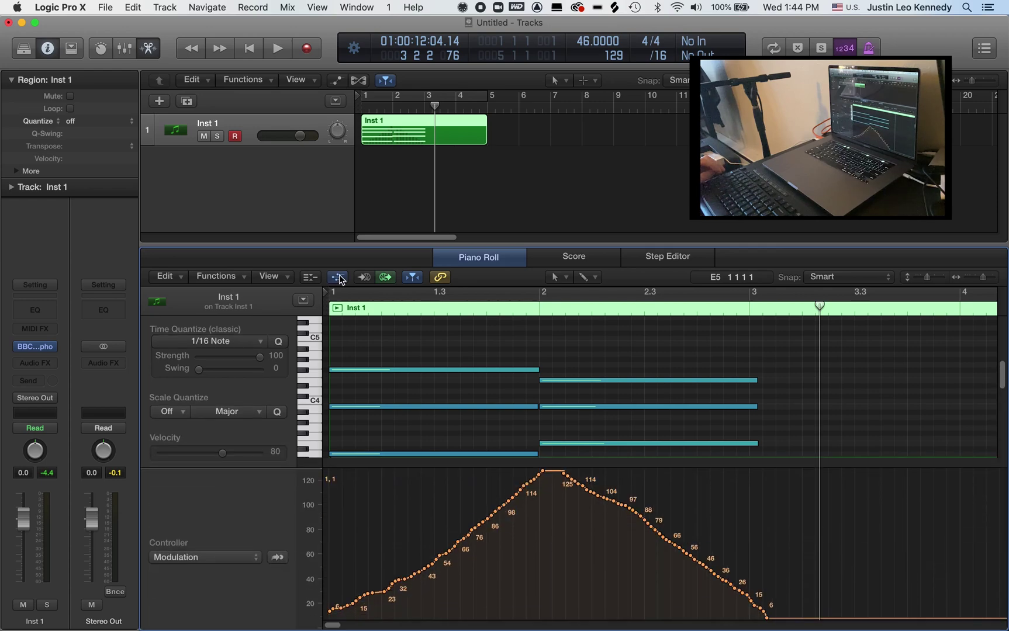